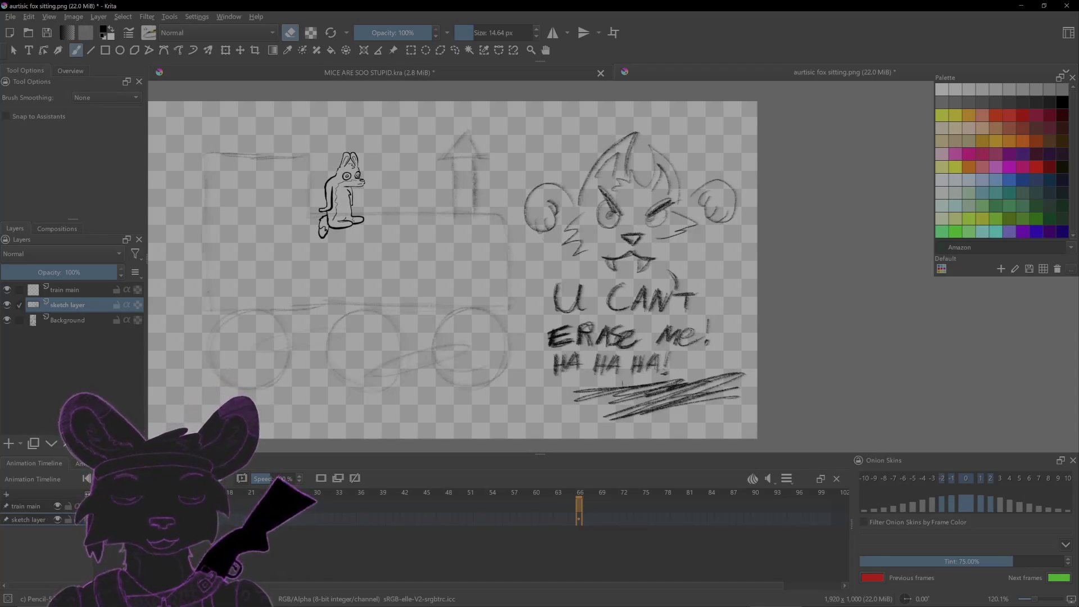
# Toggle the pencil brush's eraser mode on and off repeatedly, finishing in drawing mode
pyautogui.press('e')
pyautogui.press('e')
pyautogui.press('e')
pyautogui.press('e')
pyautogui.press('e')
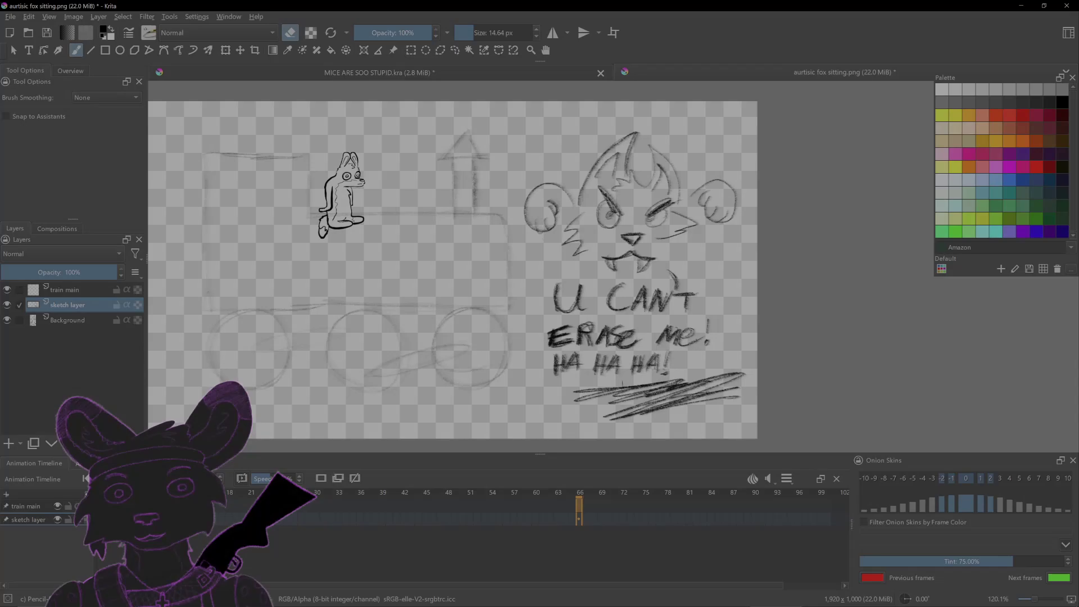
pyautogui.press('e')
pyautogui.press('e')
pyautogui.press('e')
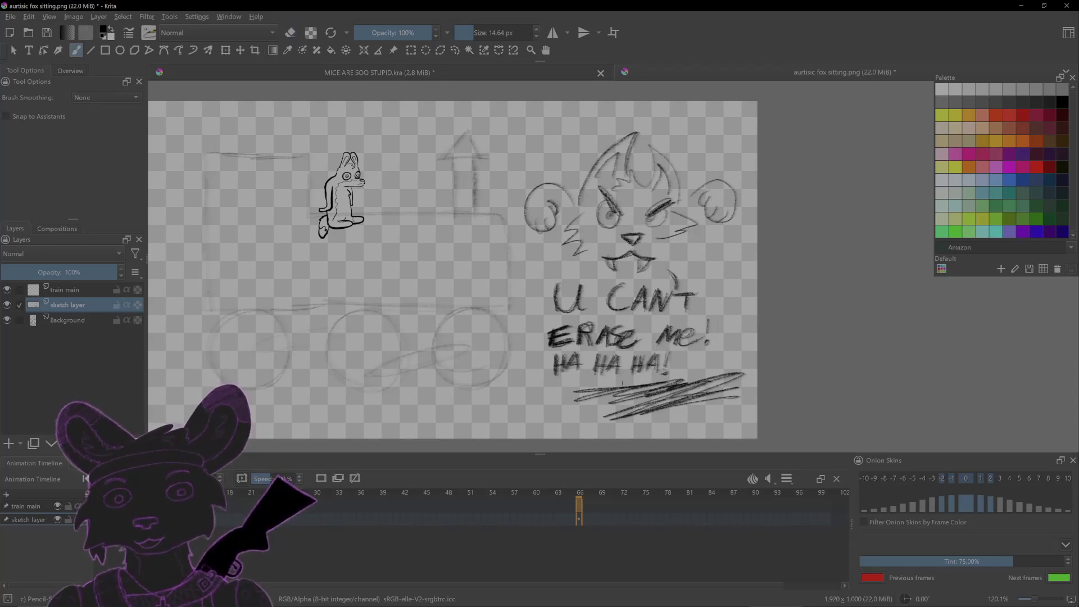
pyautogui.press('e')
pyautogui.press('e')
pyautogui.press('e')
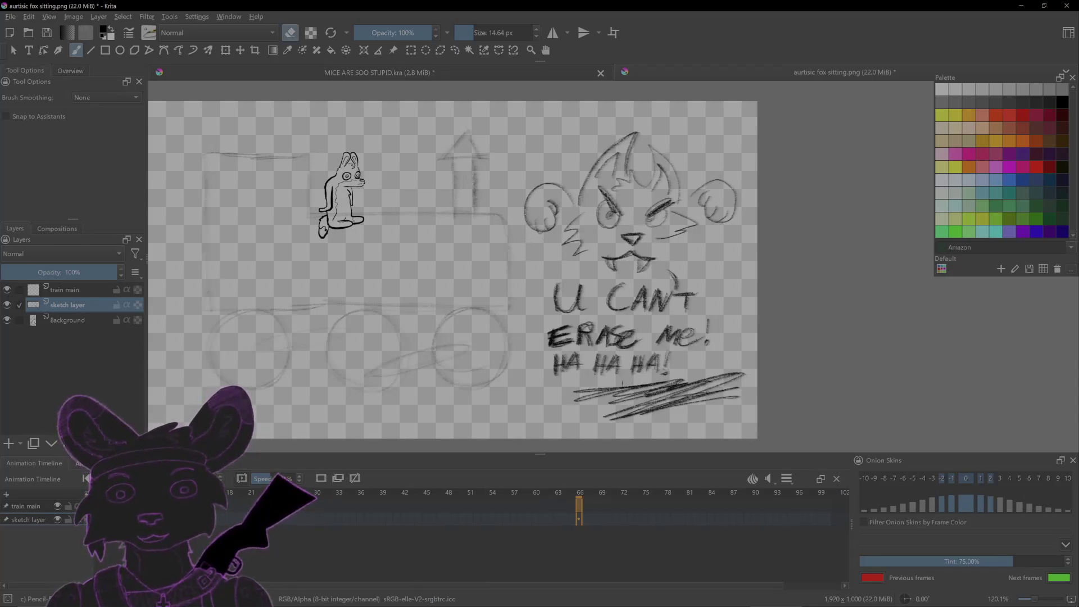
pyautogui.press('e')
pyautogui.press('e')
pyautogui.press('e')
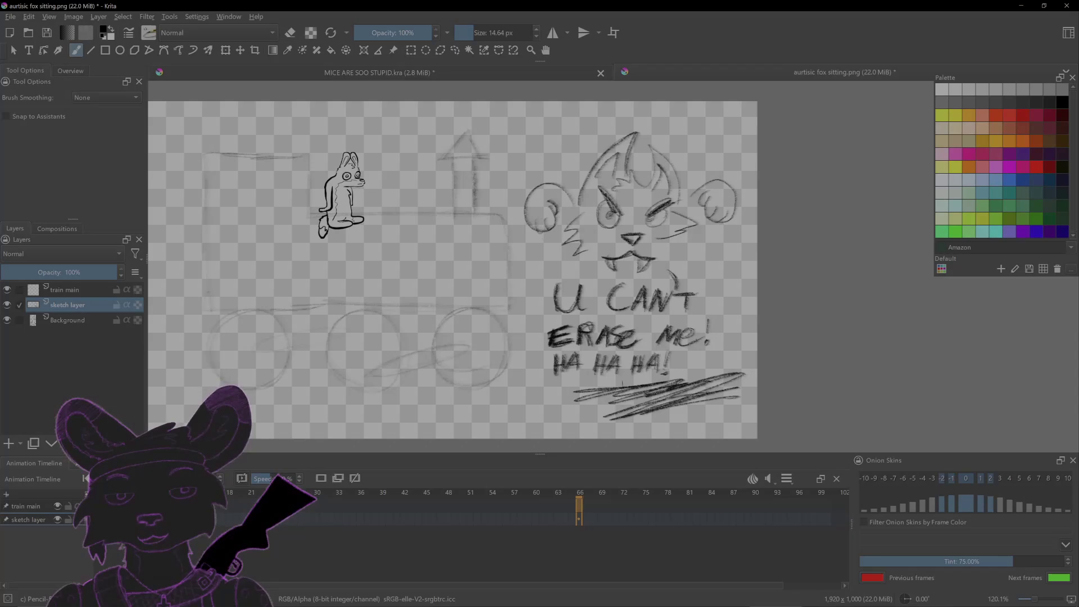
pyautogui.press('e')
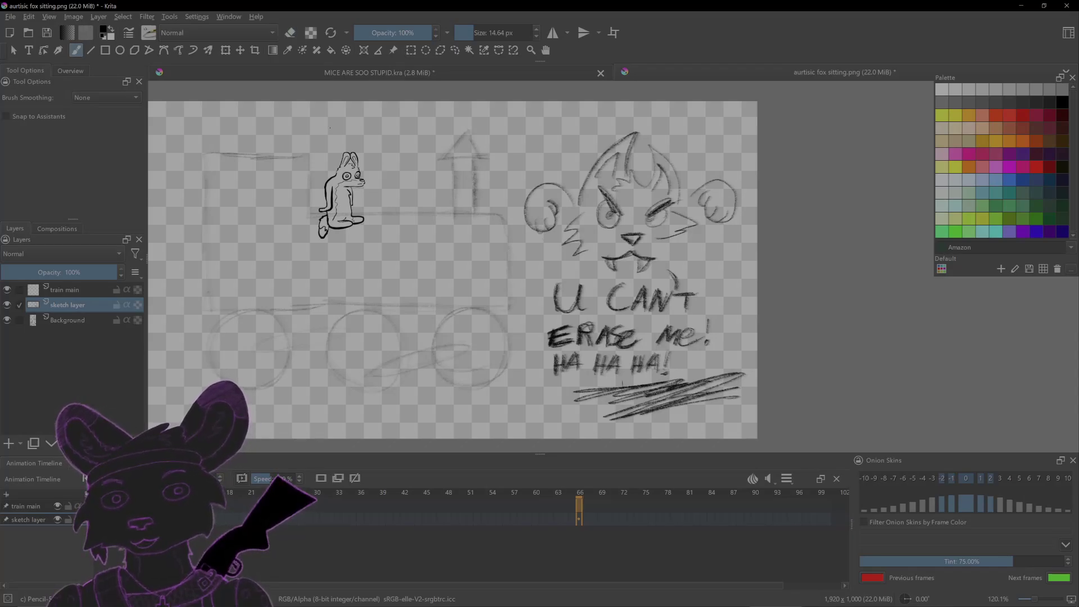
# View the available brush presets, then close the list without choosing another brush
pyautogui.click(144, 37)
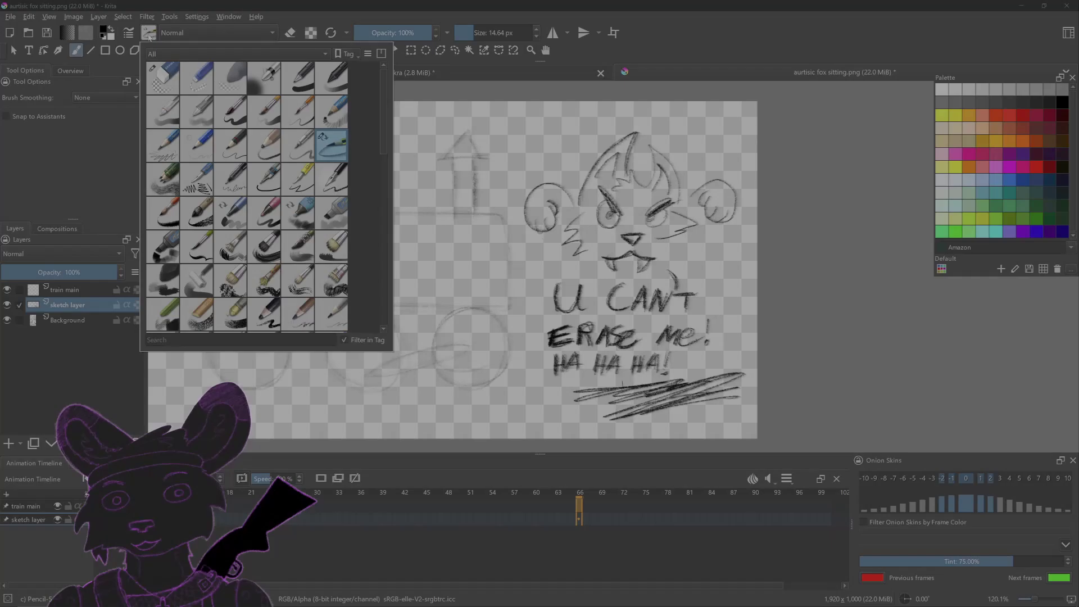
pyautogui.click(169, 34)
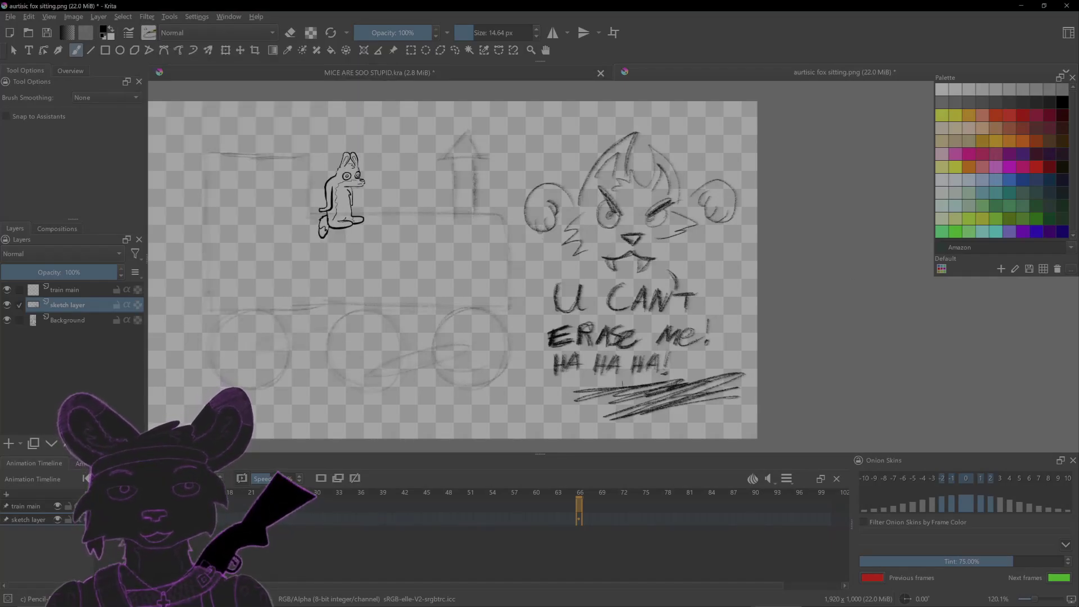
# Set the eraser size to 228.68 px, erase part of the scribble beneath the lettering, and return to drawing mode
pyautogui.press('e')
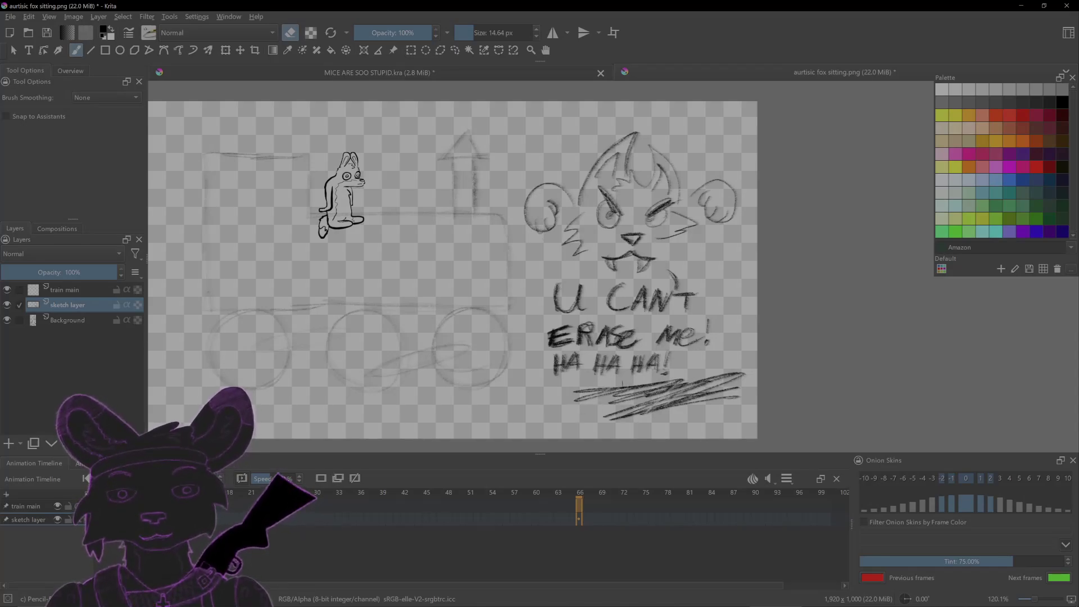
pyautogui.click(502, 32)
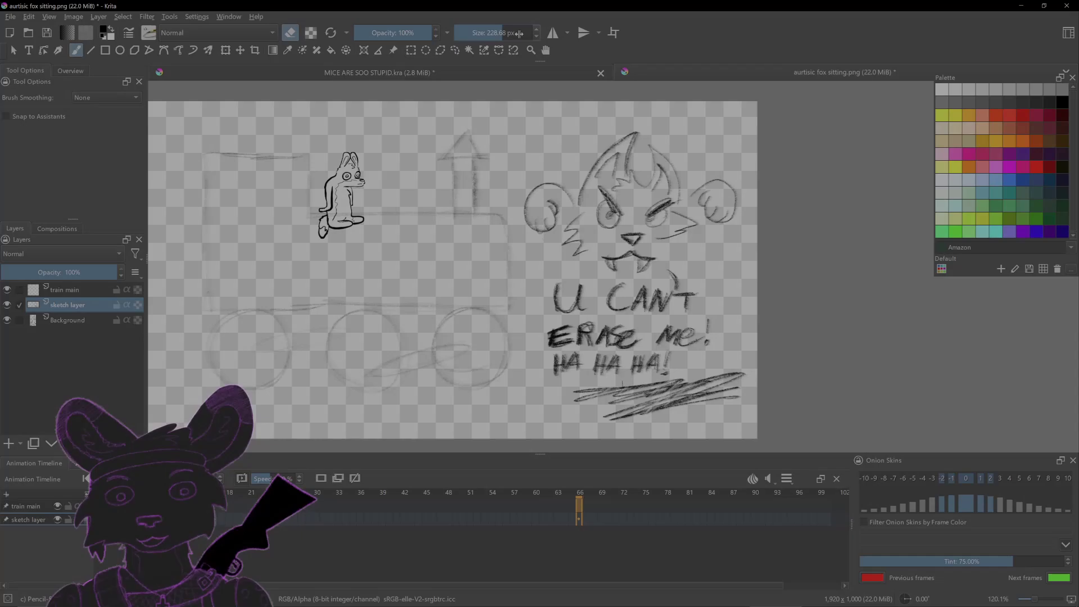
pyautogui.moveTo(703, 387)
pyautogui.mouseDown()
pyautogui.moveTo(679, 395)
pyautogui.moveTo(729, 368)
pyautogui.moveTo(677, 383)
pyautogui.mouseUp()
pyautogui.press('e')
pyautogui.hotkey('ctrl', 'z')
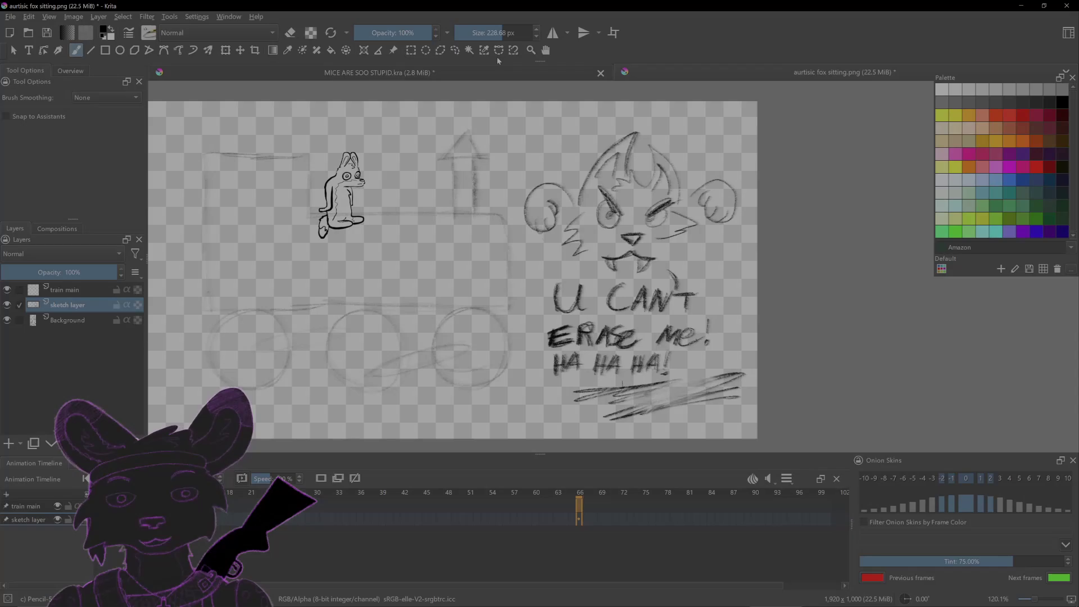
# Set the drawing brush size to 15.97 px
pyautogui.click(479, 25)
pyautogui.moveTo(479, 25); pyautogui.dragTo(471, 32)
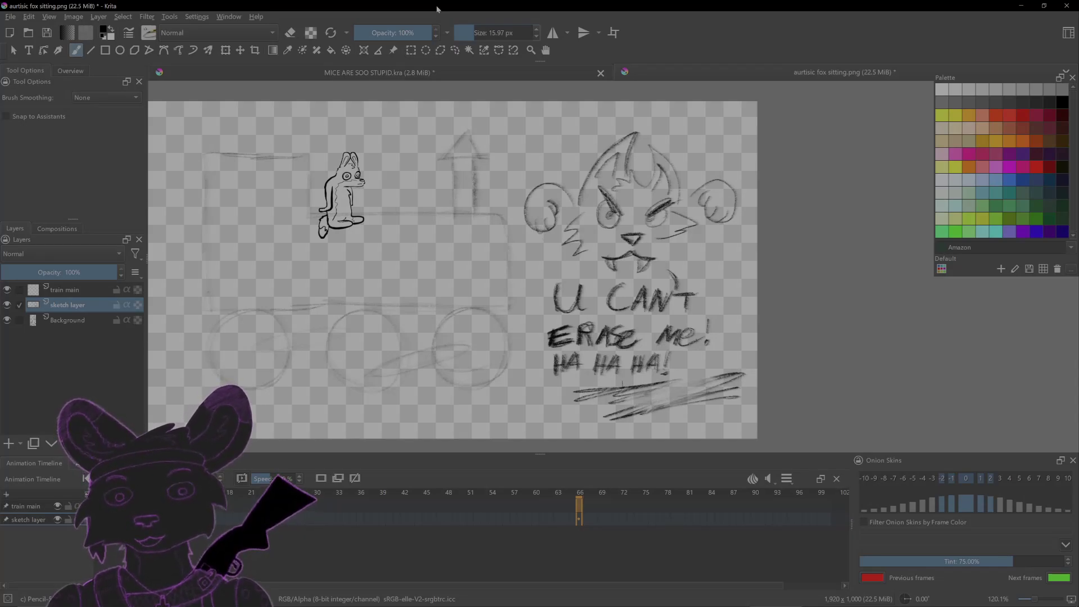
# Review the eraser switch options of the c) Pencil-5 Tilted brush in the brush editor and close it
pyautogui.click(131, 38)
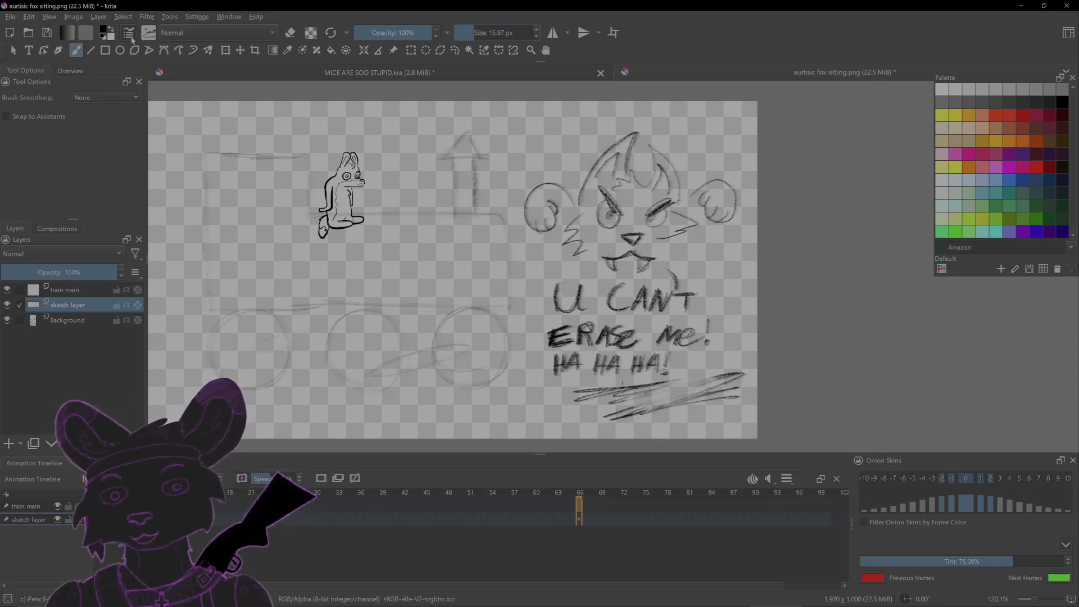
pyautogui.click(132, 39)
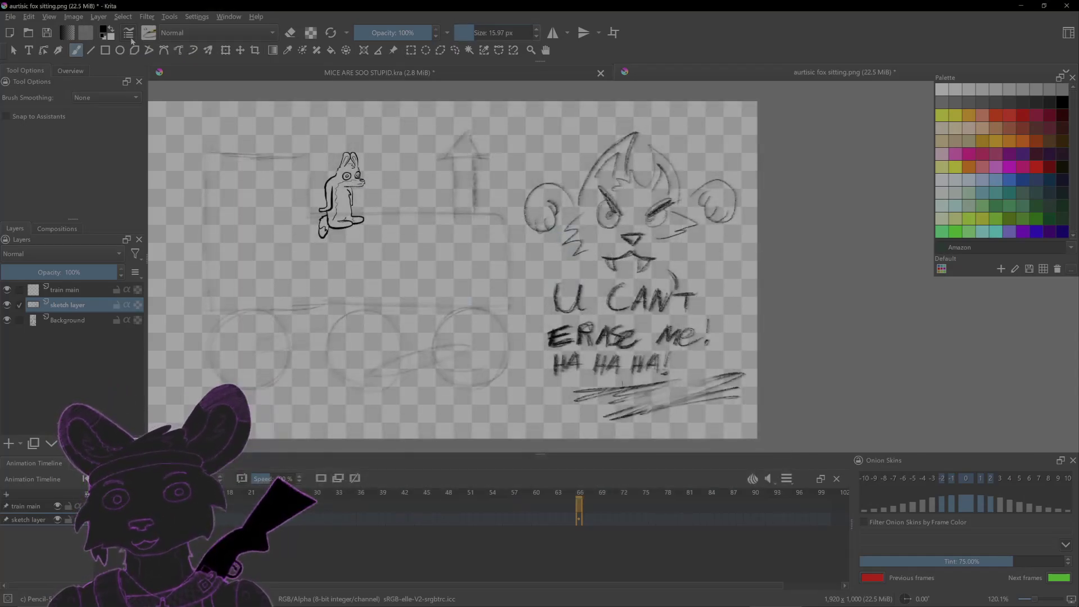
pyautogui.click(131, 40)
pyautogui.click(131, 39)
pyautogui.click(131, 40)
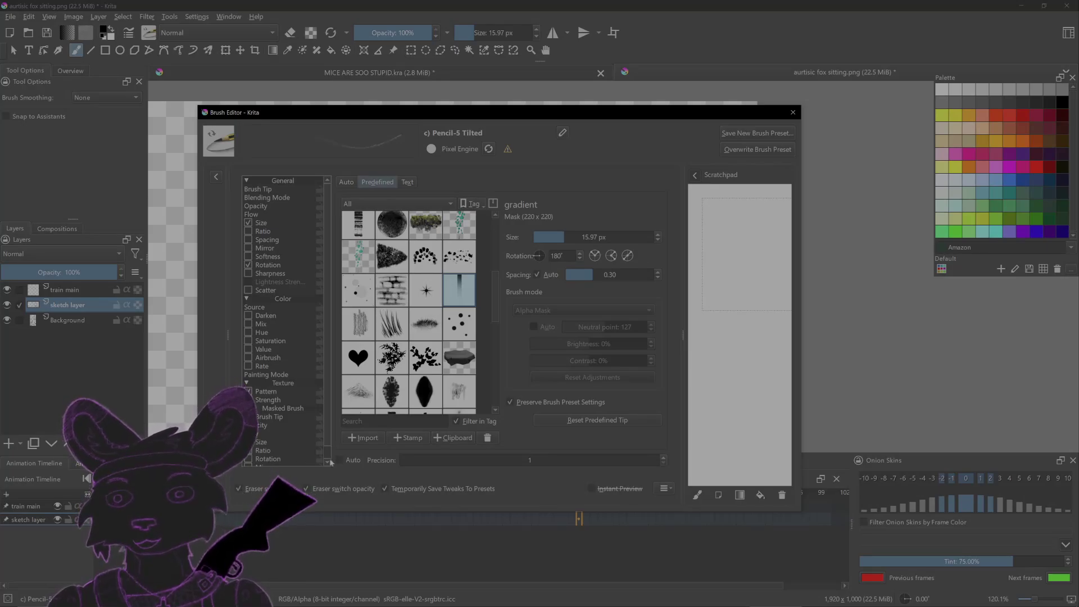
pyautogui.click(793, 112)
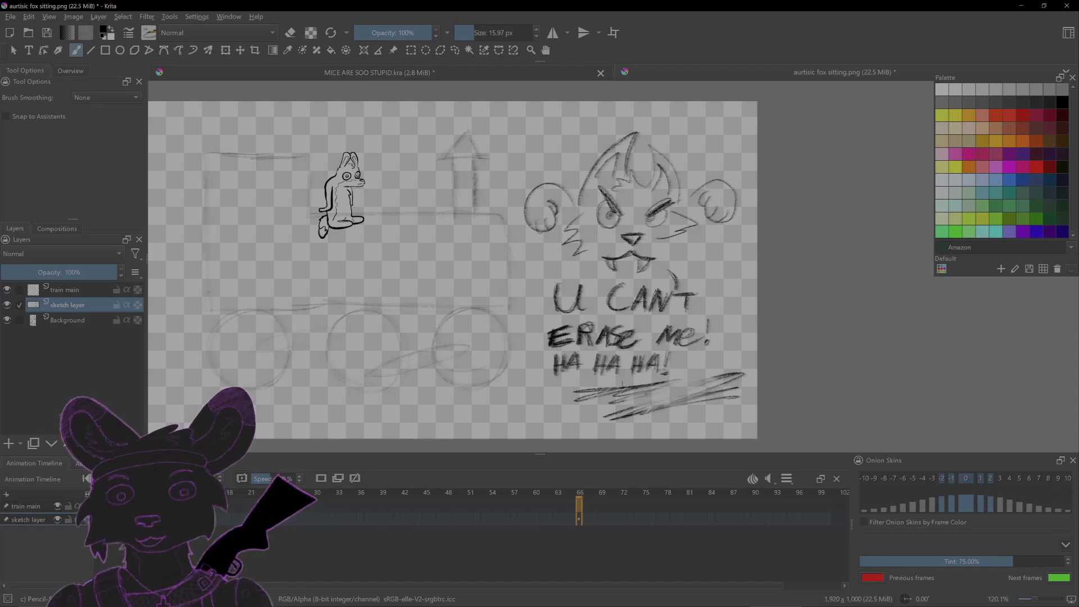
# Set the eraser size to 361.30 px and switch back to the 15.97 px drawing brush
pyautogui.press('e')
pyautogui.press('e')
pyautogui.press('e')
pyautogui.press('e')
pyautogui.press('e')
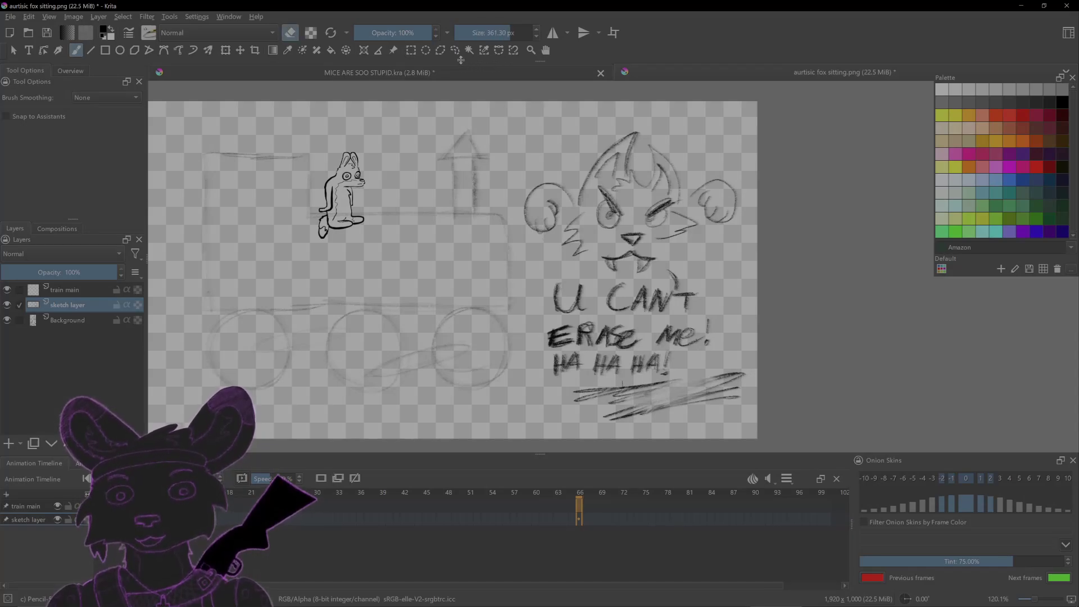
pyautogui.press('e')
pyautogui.press('e')
pyautogui.press('e')
pyautogui.press('e')
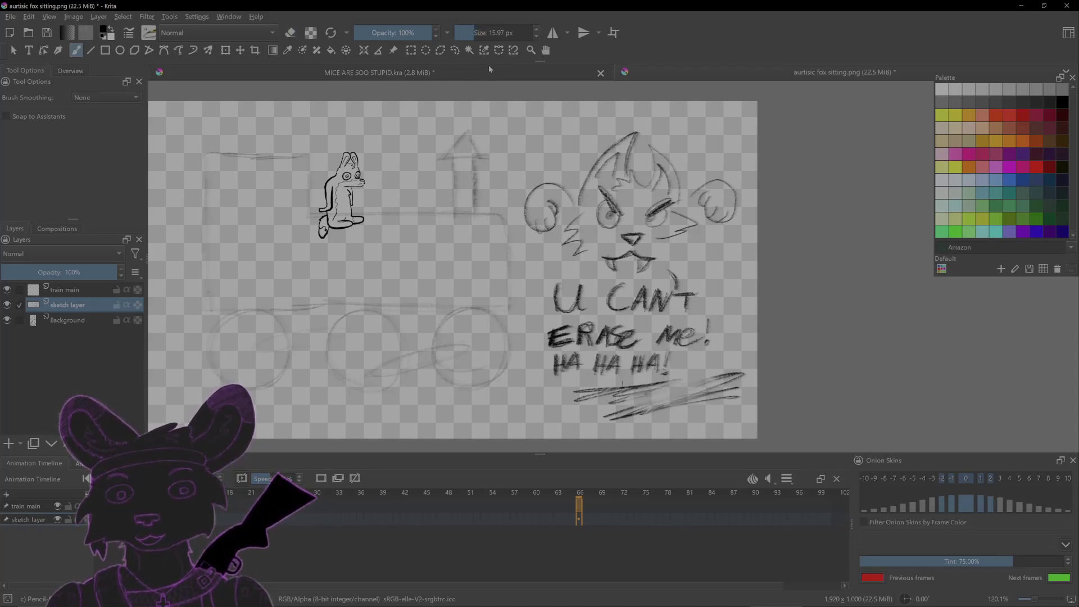
# Set the eraser size to 482.21 px while keeping the drawing brush at 15.97 px
pyautogui.moveTo(489, 34)
pyautogui.mouseDown()
pyautogui.moveTo(510, 33)
pyautogui.moveTo(476, 32)
pyautogui.moveTo(517, 29)
pyautogui.mouseUp()
pyautogui.press('e')
pyautogui.press('e')
pyautogui.press('e')
pyautogui.press('e')
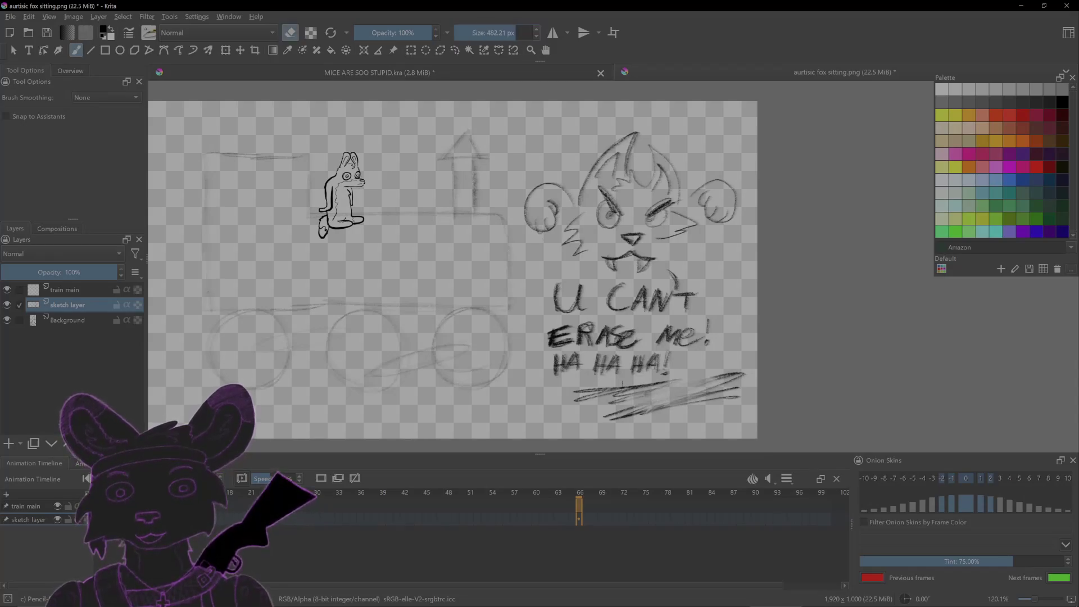
pyautogui.press('e')
pyautogui.press('e')
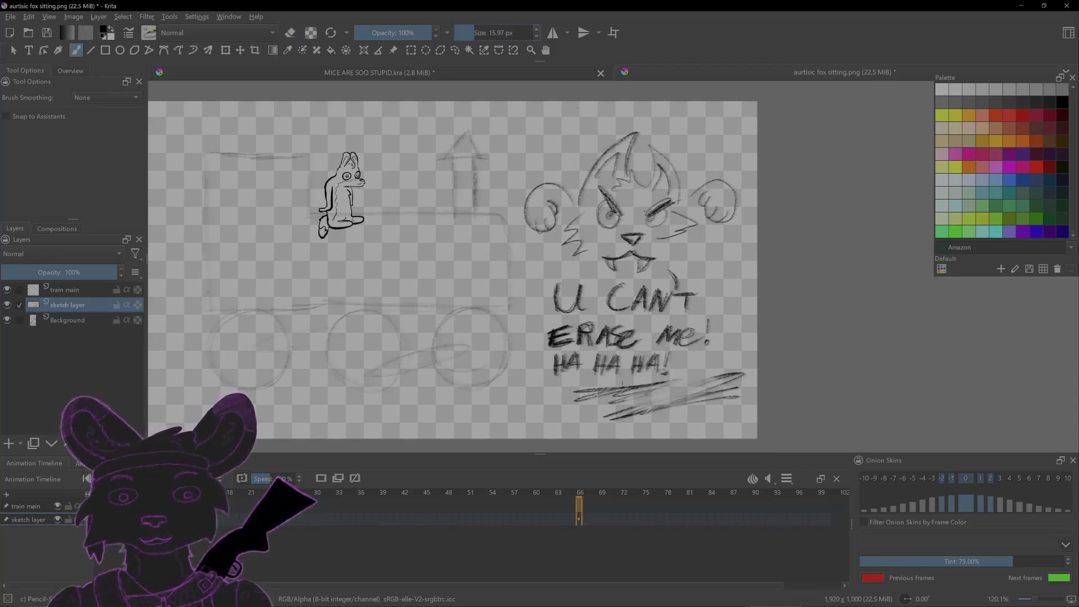
# Erase the angry face, the "U CANT ERASE ME! HA HA HA!" lettering and the scribble beside the train sketch
pyautogui.moveTo(711, 388)
pyautogui.mouseDown()
pyautogui.moveTo(675, 402)
pyautogui.moveTo(647, 365)
pyautogui.moveTo(695, 409)
pyautogui.mouseUp()
pyautogui.moveTo(624, 348)
pyautogui.mouseDown()
pyautogui.moveTo(635, 301)
pyautogui.moveTo(557, 303)
pyautogui.moveTo(587, 238)
pyautogui.moveTo(641, 169)
pyautogui.moveTo(682, 294)
pyautogui.moveTo(707, 248)
pyautogui.moveTo(641, 135)
pyautogui.moveTo(725, 197)
pyautogui.moveTo(716, 269)
pyautogui.moveTo(696, 296)
pyautogui.mouseUp()
# Sketch a rough cup shape with circles inside it in the cleared area beside the train
pyautogui.press('e')
pyautogui.moveTo(709, 196)
pyautogui.mouseDown()
pyautogui.moveTo(651, 212)
pyautogui.moveTo(641, 191)
pyautogui.moveTo(696, 185)
pyautogui.moveTo(644, 250)
pyautogui.moveTo(649, 274)
pyautogui.mouseUp()
pyautogui.moveTo(726, 202); pyautogui.dragTo(651, 266)
pyautogui.moveTo(683, 218); pyautogui.dragTo(657, 253)
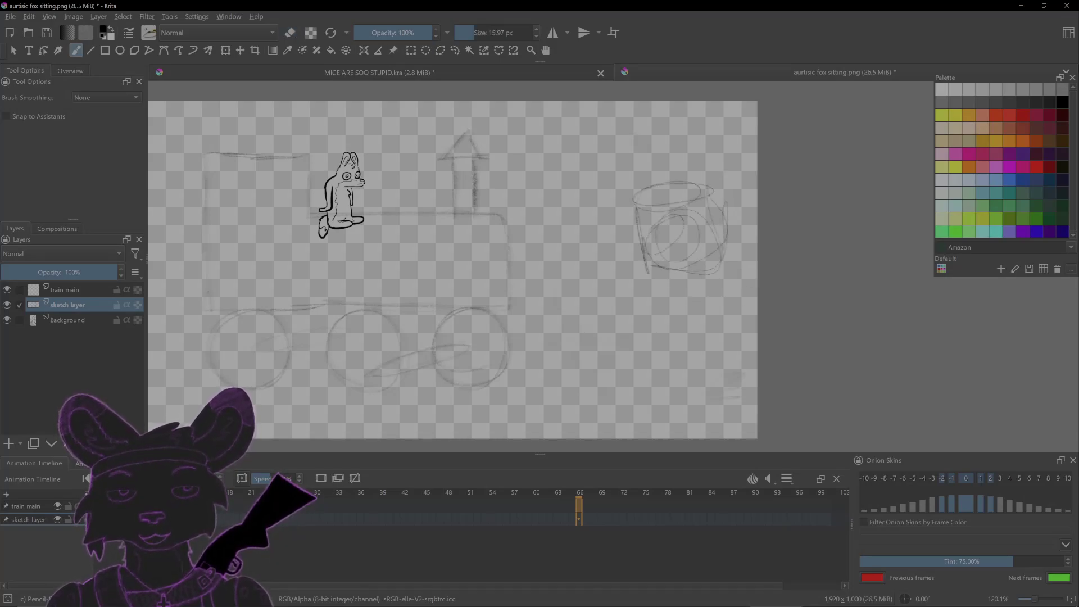
# Erase the practice strokes beside the train sketch with the large eraser and return to the drawing brush
pyautogui.press('e')
pyautogui.moveTo(714, 191); pyautogui.dragTo(725, 222)
pyautogui.moveTo(646, 194); pyautogui.dragTo(675, 253)
pyautogui.moveTo(621, 250)
pyautogui.mouseDown()
pyautogui.moveTo(721, 254)
pyautogui.moveTo(621, 259)
pyautogui.mouseUp()
pyautogui.press('e')
pyautogui.press('e')
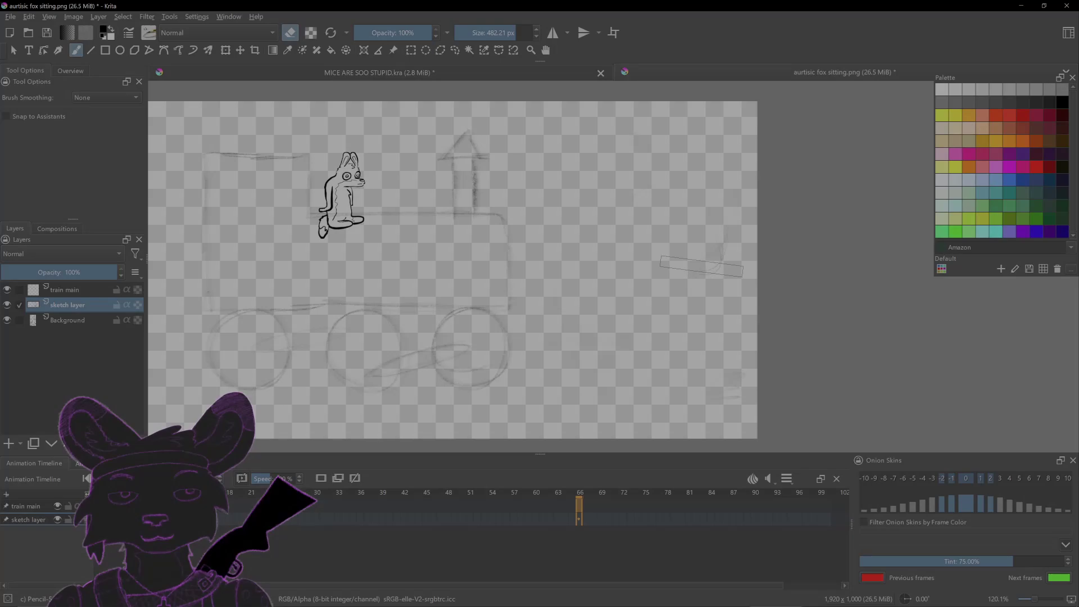
pyautogui.press('e')
pyautogui.moveTo(642, 206)
pyautogui.mouseDown()
pyautogui.moveTo(634, 263)
pyautogui.moveTo(593, 256)
pyautogui.moveTo(639, 260)
pyautogui.moveTo(643, 225)
pyautogui.moveTo(610, 247)
pyautogui.moveTo(685, 211)
pyautogui.mouseUp()
pyautogui.press('e')
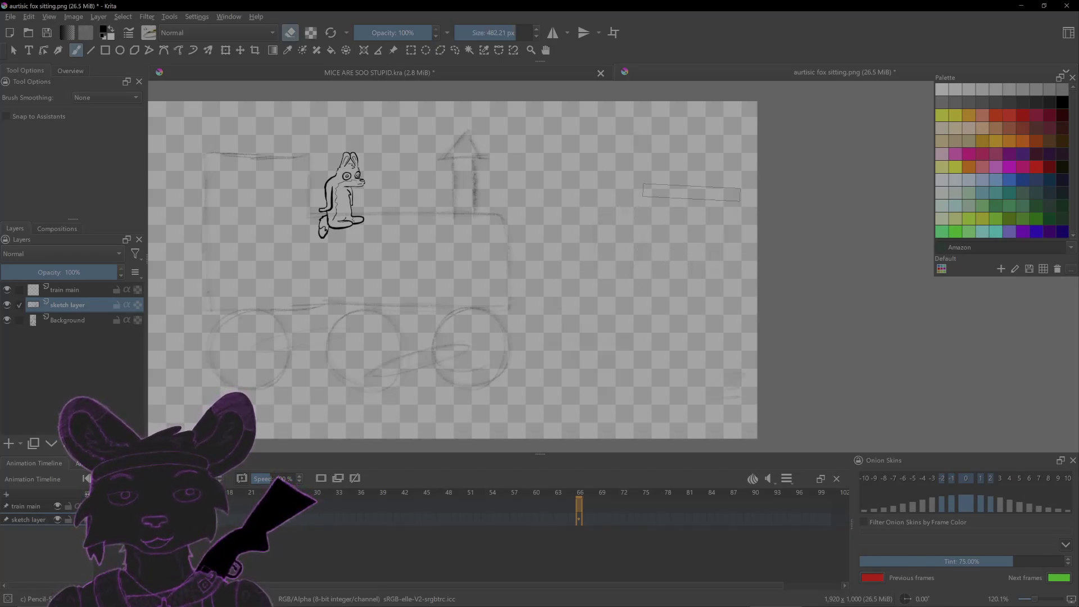
pyautogui.press('e')
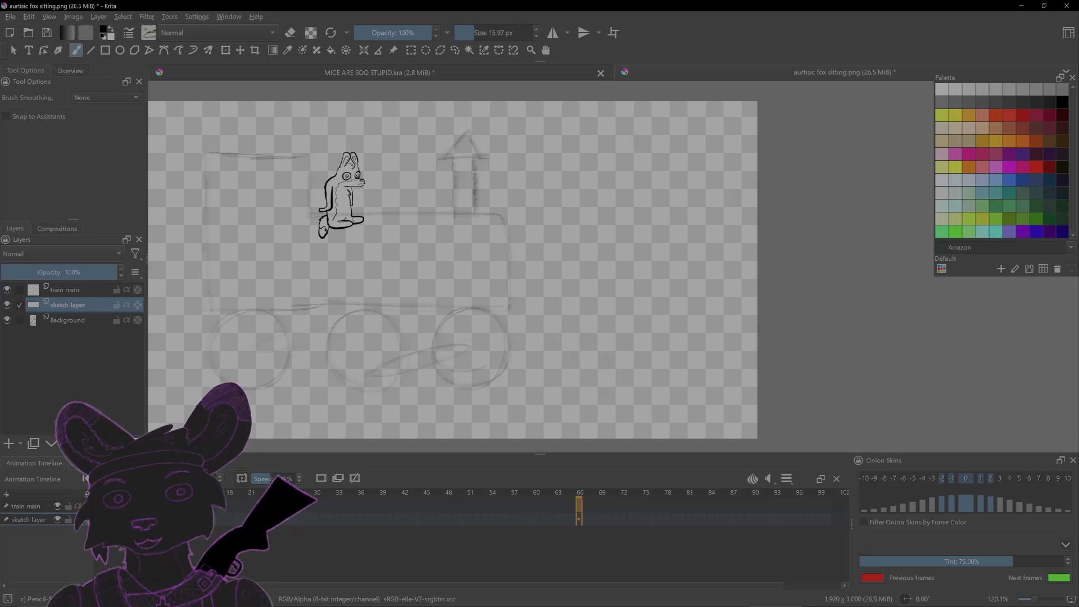
# Examine the c) Pencil-5 Tilted settings in the brush editor and close it
pyautogui.press('F5')
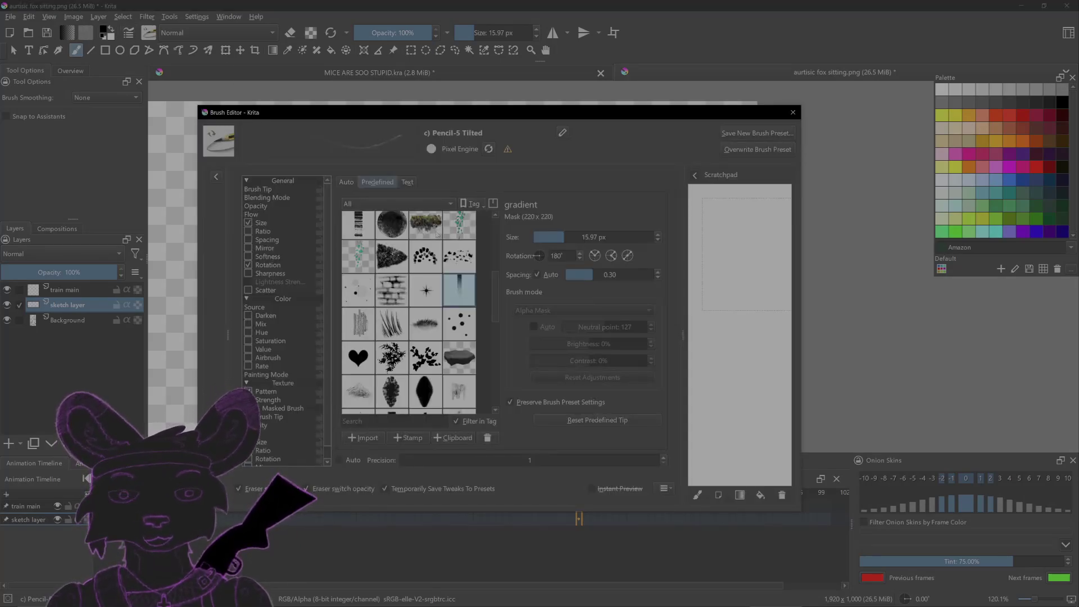
pyautogui.click(793, 112)
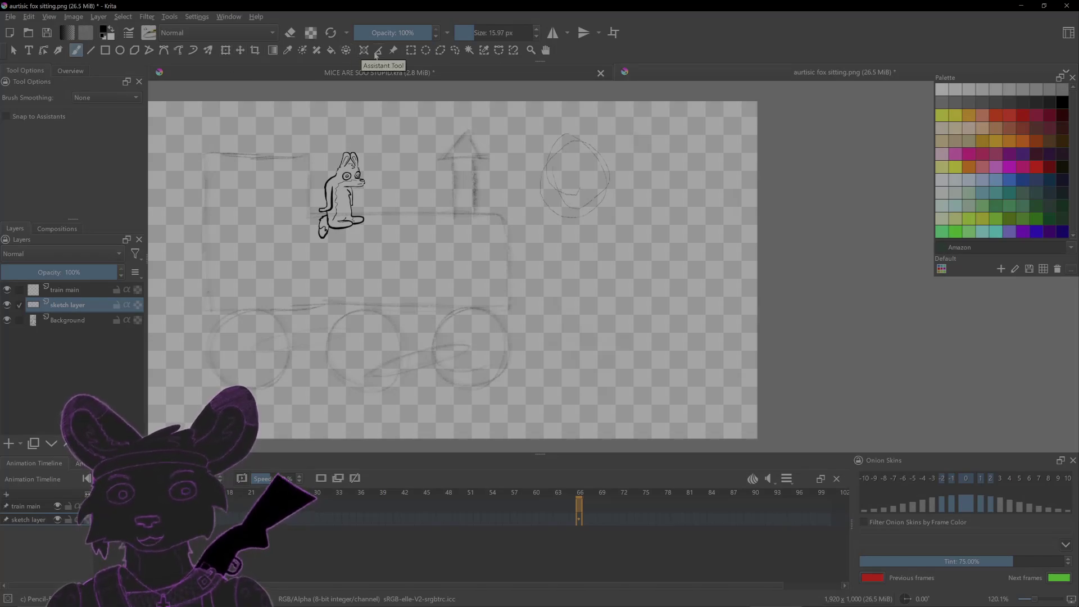
# Select the rough circle sketch beside the train, place a rotated copy below it with the Transform tool, and return to the brush
pyautogui.click(410, 50)
pyautogui.moveTo(535, 130); pyautogui.dragTo(632, 248)
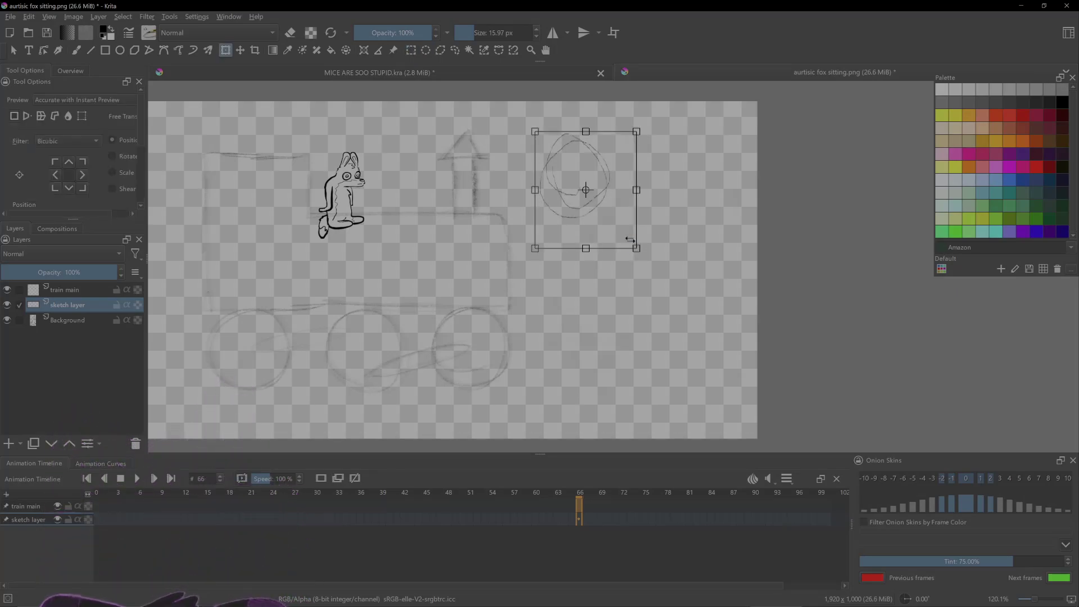
pyautogui.moveTo(600, 200); pyautogui.dragTo(685, 266)
pyautogui.moveTo(701, 353); pyautogui.dragTo(703, 311)
pyautogui.moveTo(683, 305)
pyautogui.mouseDown()
pyautogui.moveTo(595, 319)
pyautogui.moveTo(652, 304)
pyautogui.mouseUp()
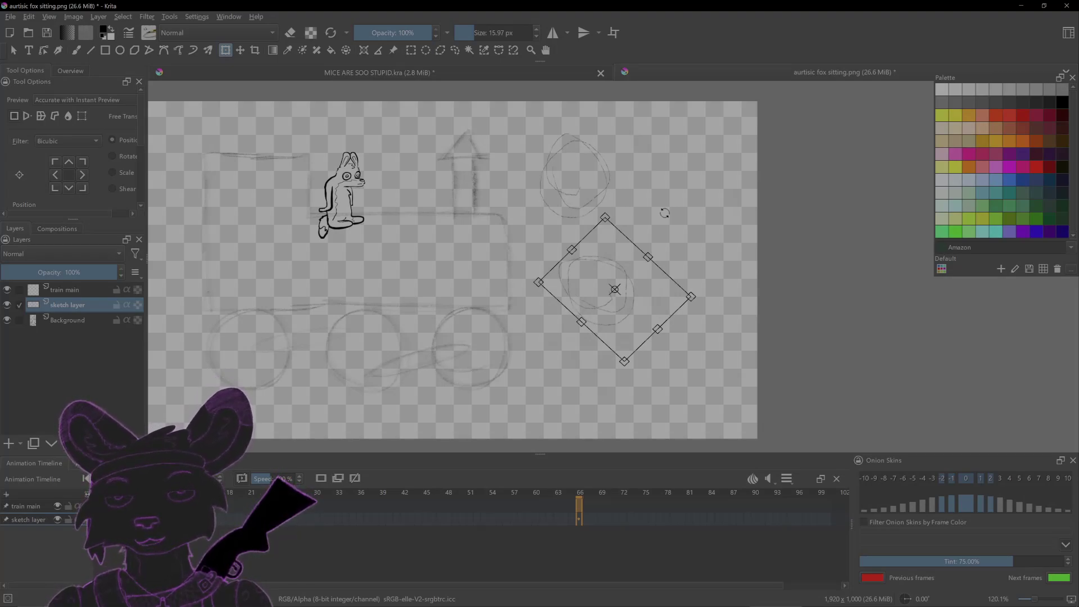
pyautogui.press('Return')
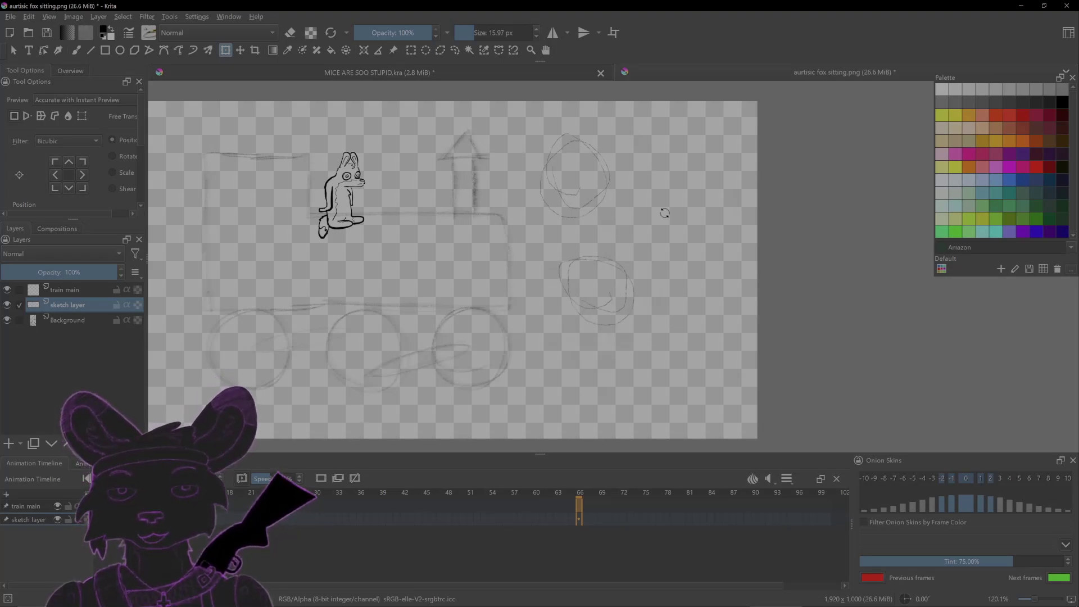
pyautogui.press('b')
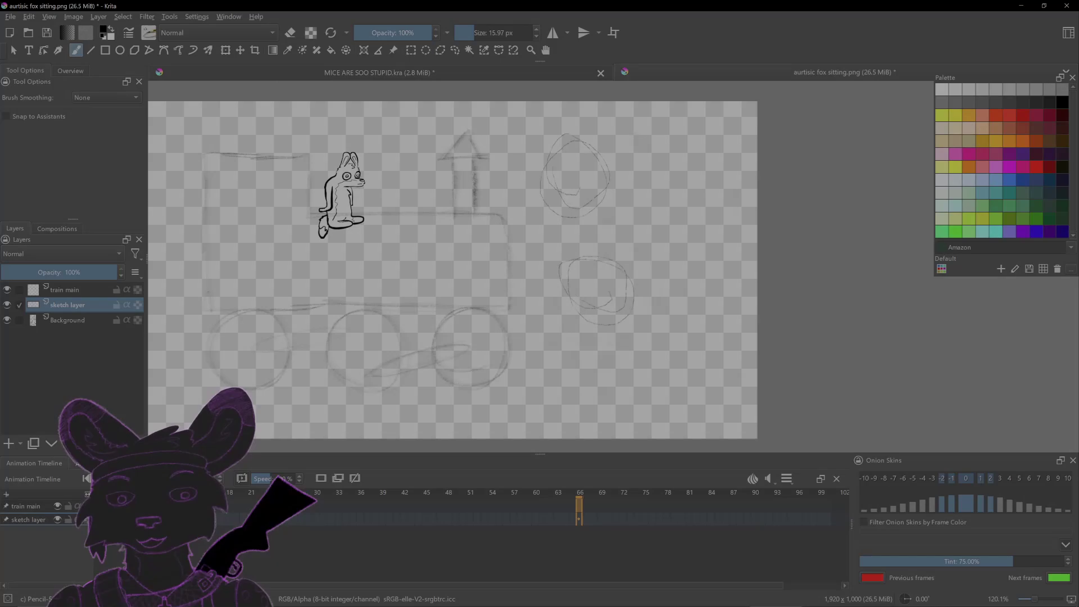